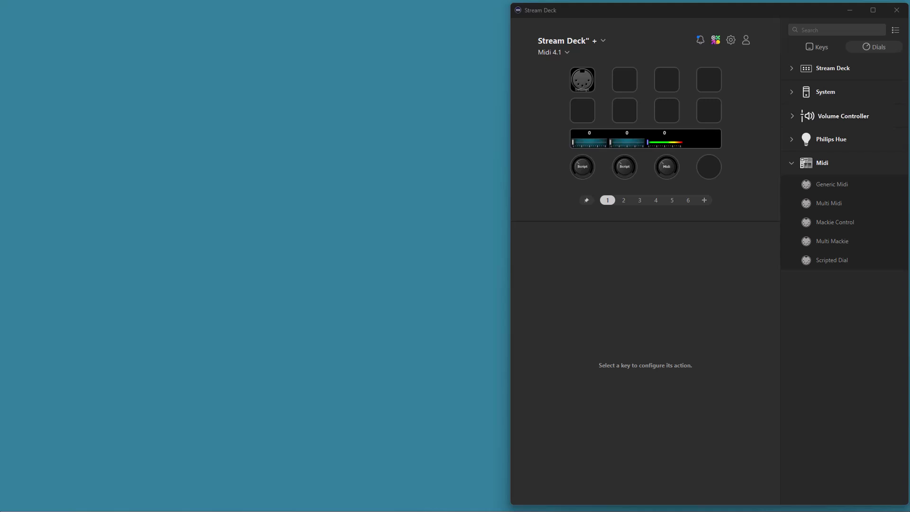
# Select the third dial's Generic Midi settings, then collapse and re-expand its Dial rotate action section.
pyautogui.click(670, 166)
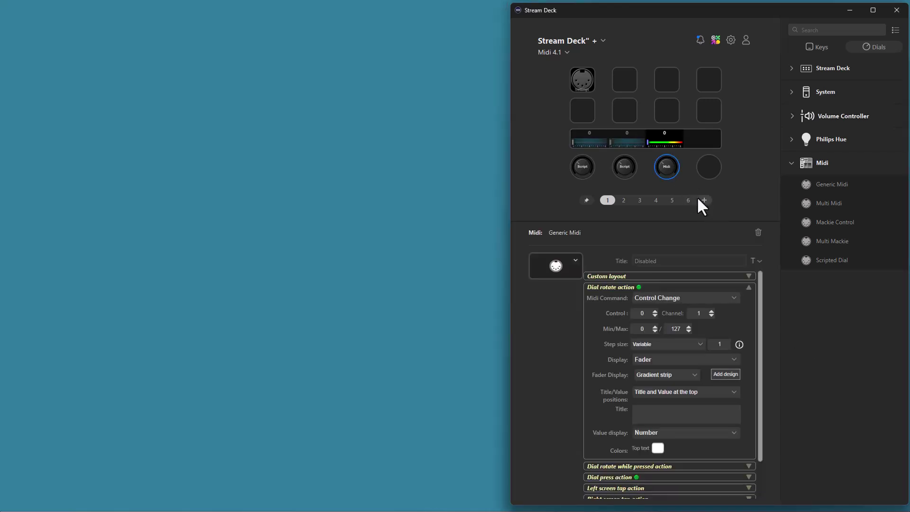
pyautogui.click(687, 285)
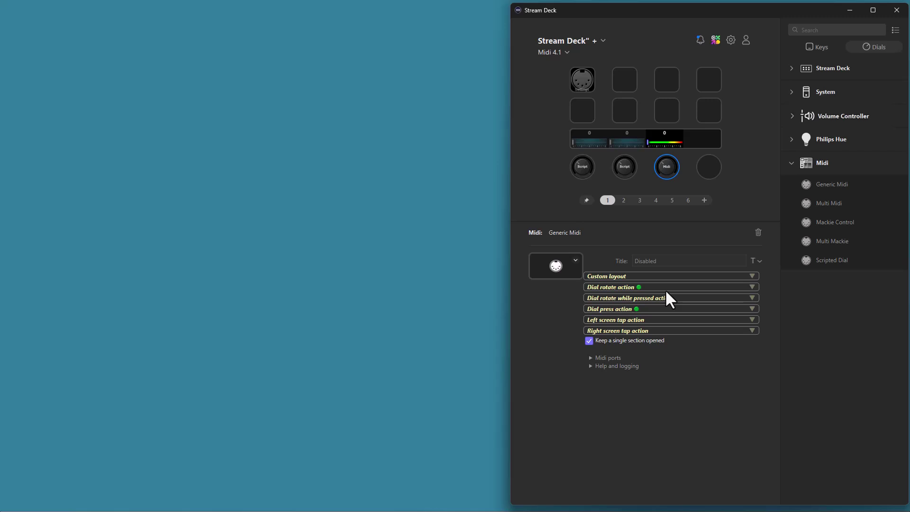
pyautogui.click(668, 287)
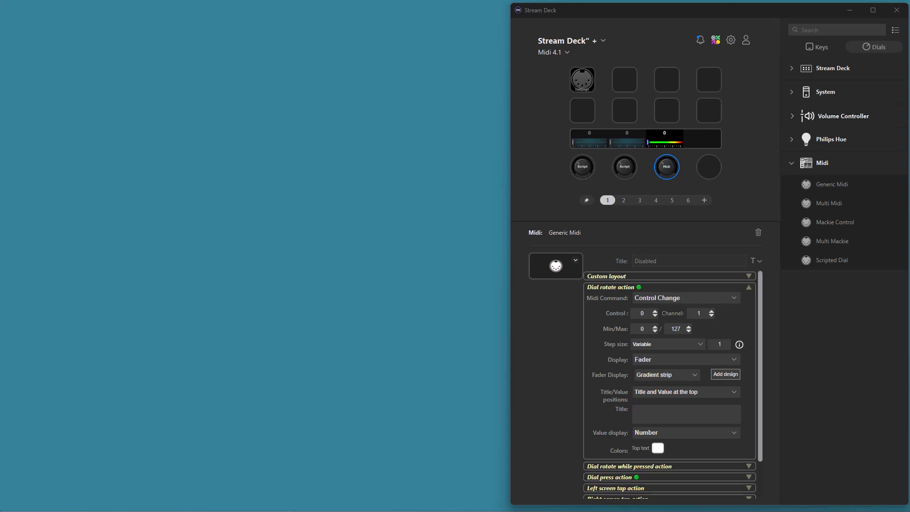
# Rename Fader.xml to Faderx.xml in XYplorer, then collapse Stream Deck's Dial rotate action section.
pyautogui.hotkey('alt', 'Tab')
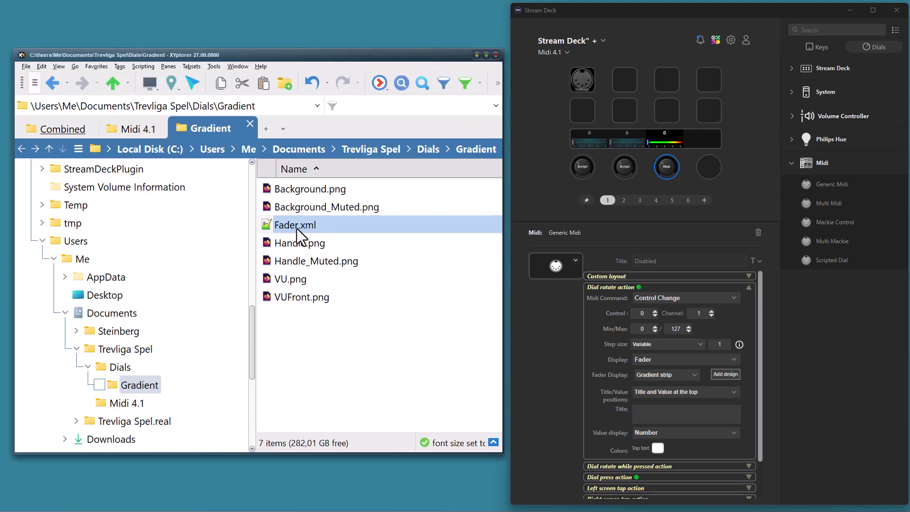
pyautogui.press('F2')
pyautogui.write('x')
pyautogui.press('Return')
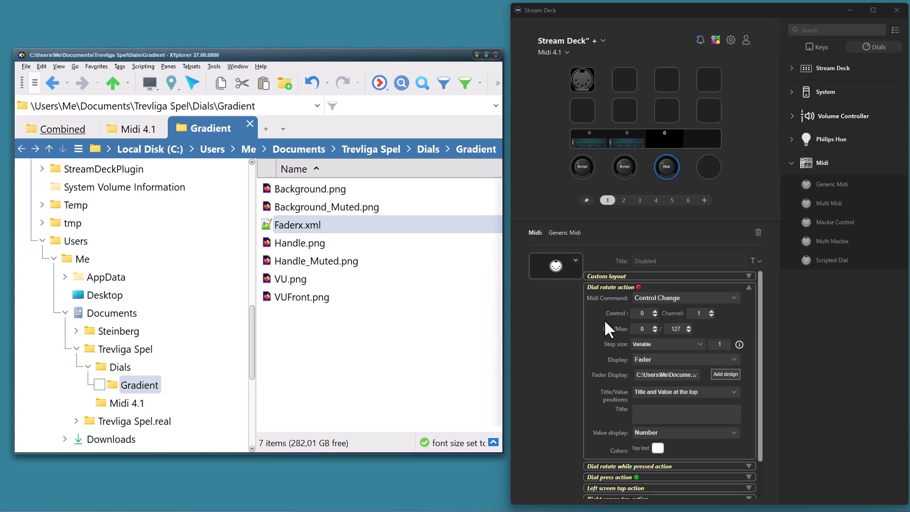
pyautogui.click(672, 288)
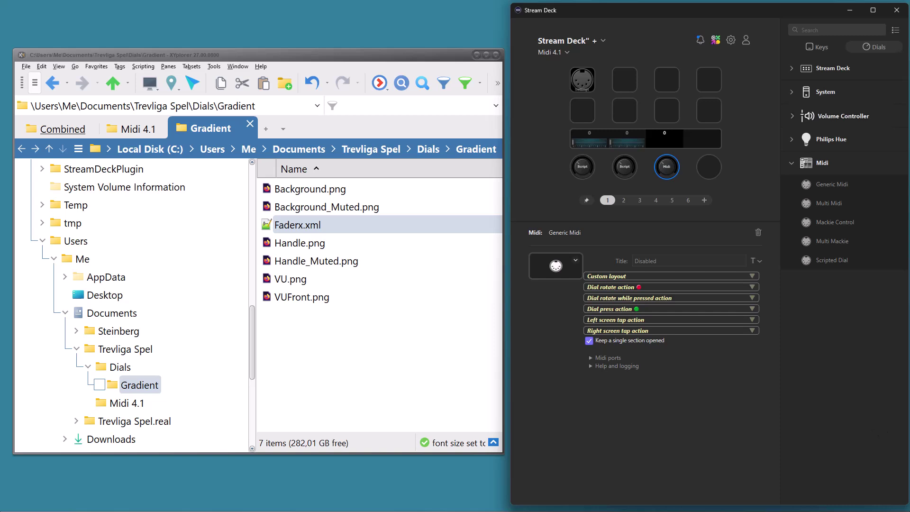
# Drag Scripted Dial from the Midi category onto the fourth dial slot.
pyautogui.moveTo(818, 260); pyautogui.dragTo(709, 166)
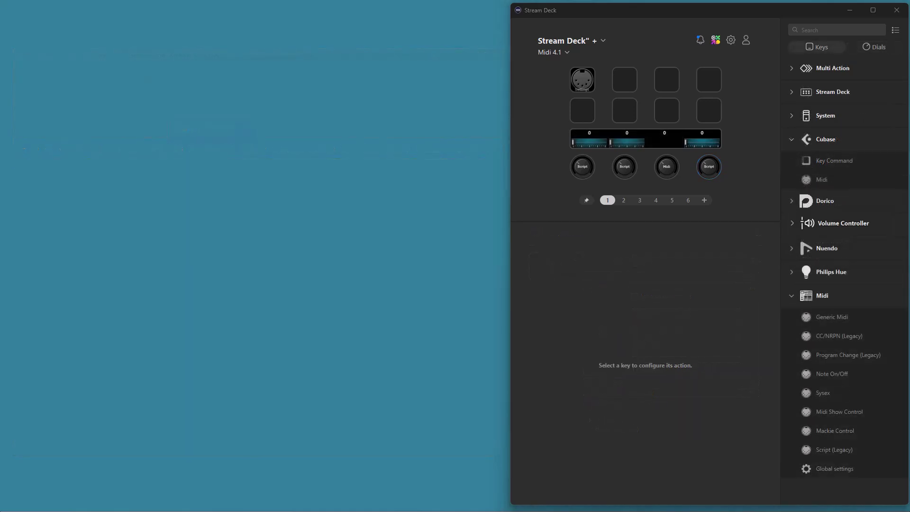
# Review the Global Ports tab, then select the first Script dial to see its GP1/GP2 ports.
pyautogui.click(585, 85)
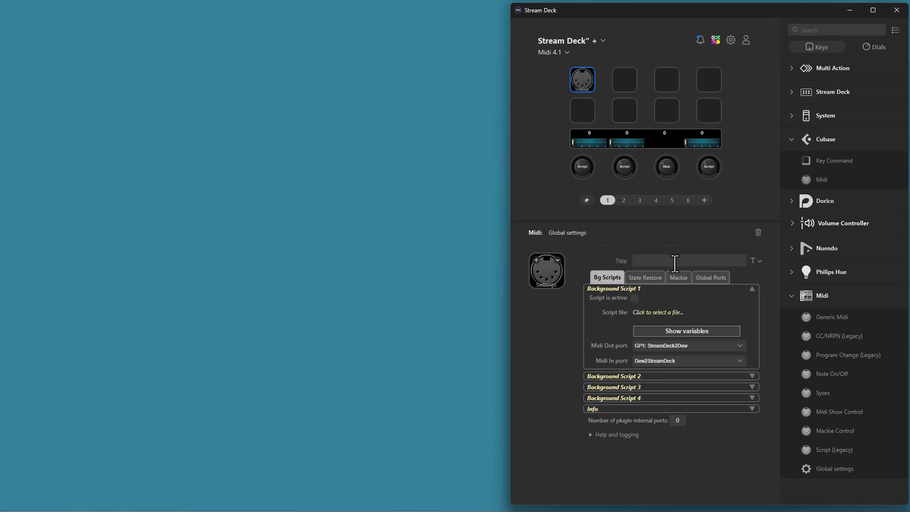
pyautogui.click(711, 278)
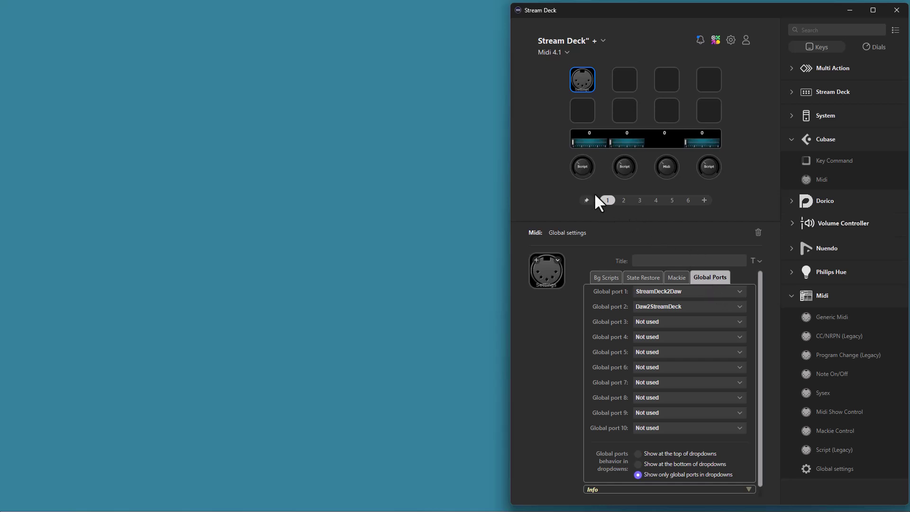
pyautogui.click(583, 167)
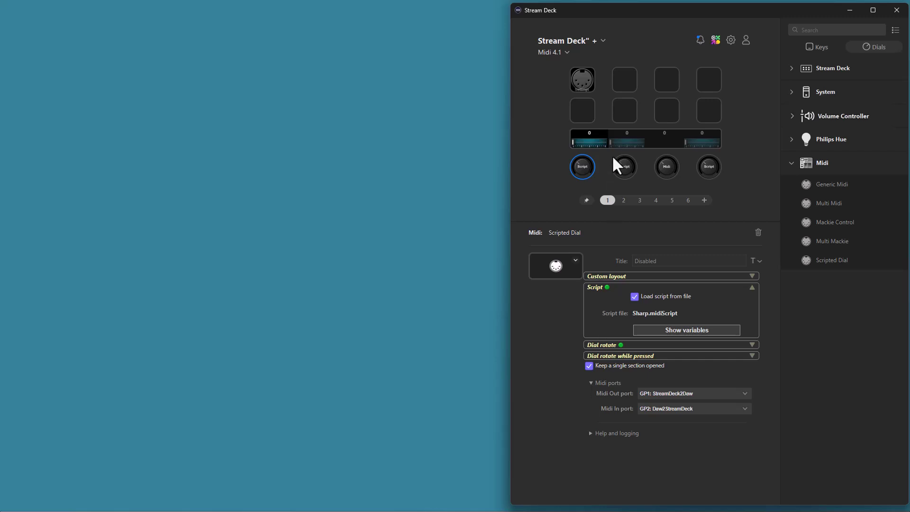
# Set global port 1 to StreamDeck2MidiRemote and port 2 to MidiRemote2StreamDeck, then check the first dial's ports.
pyautogui.click(584, 78)
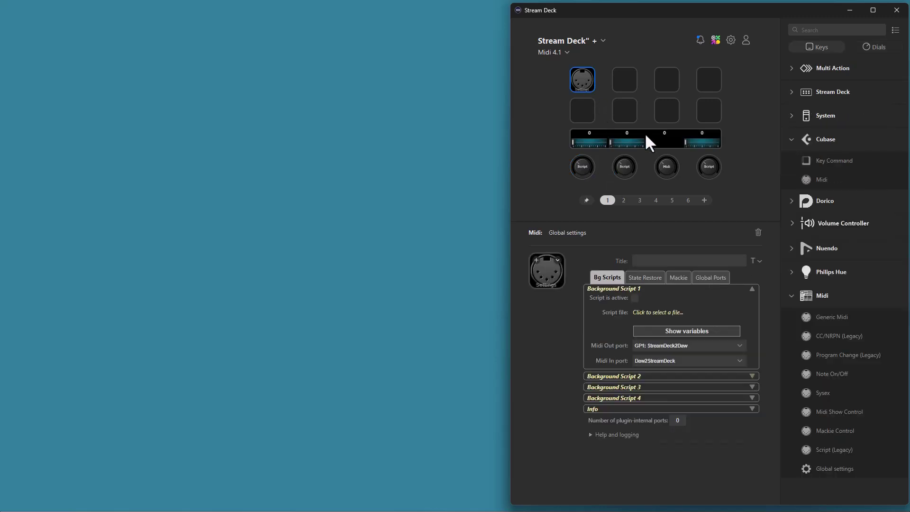
pyautogui.click(720, 284)
pyautogui.click(673, 289)
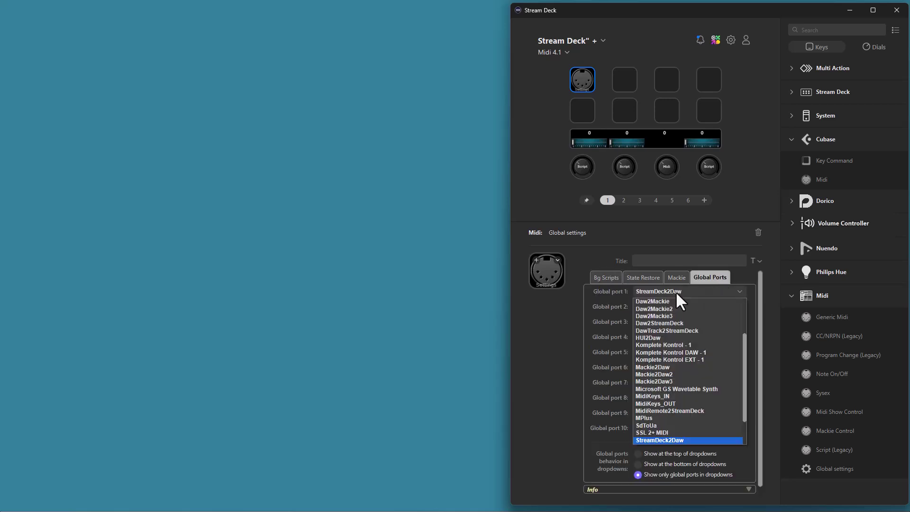
pyautogui.click(677, 424)
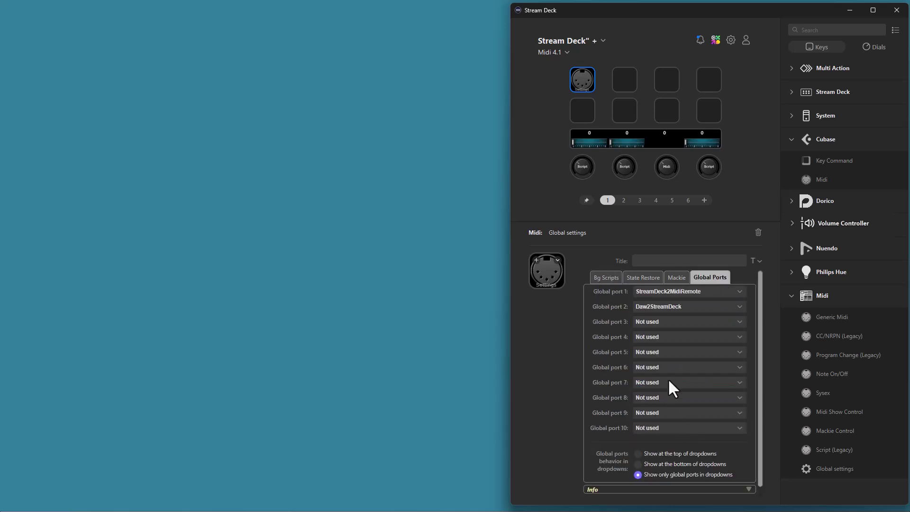
pyautogui.click(656, 306)
pyautogui.scroll(-2, 664, 379)
pyautogui.scroll(-2, 665, 412)
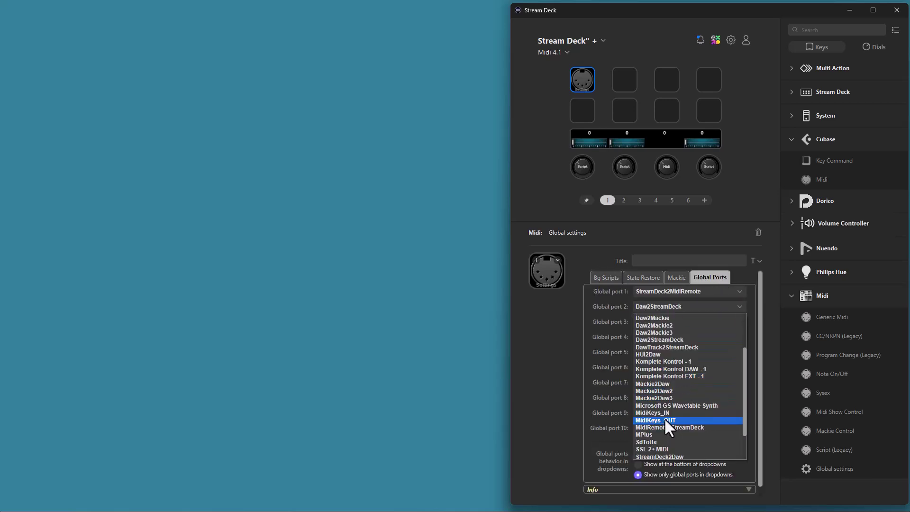
pyautogui.click(664, 426)
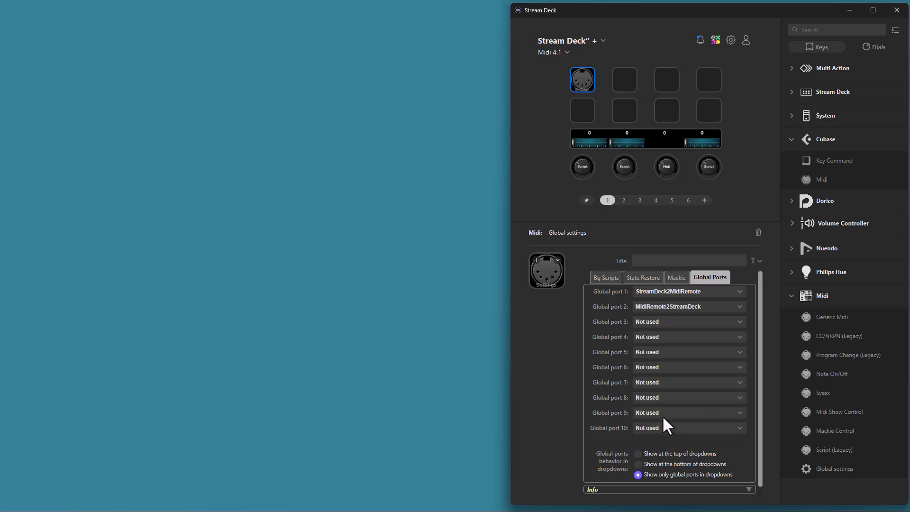
pyautogui.click(583, 174)
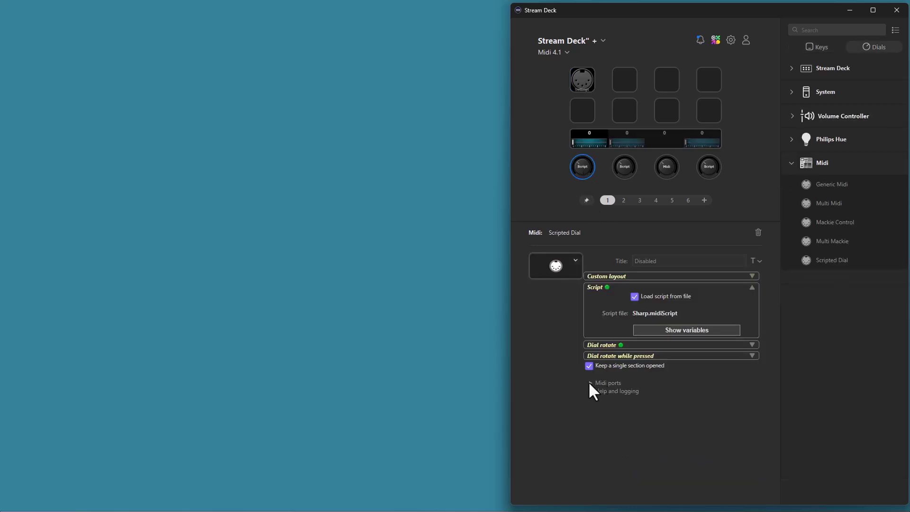
pyautogui.click(590, 384)
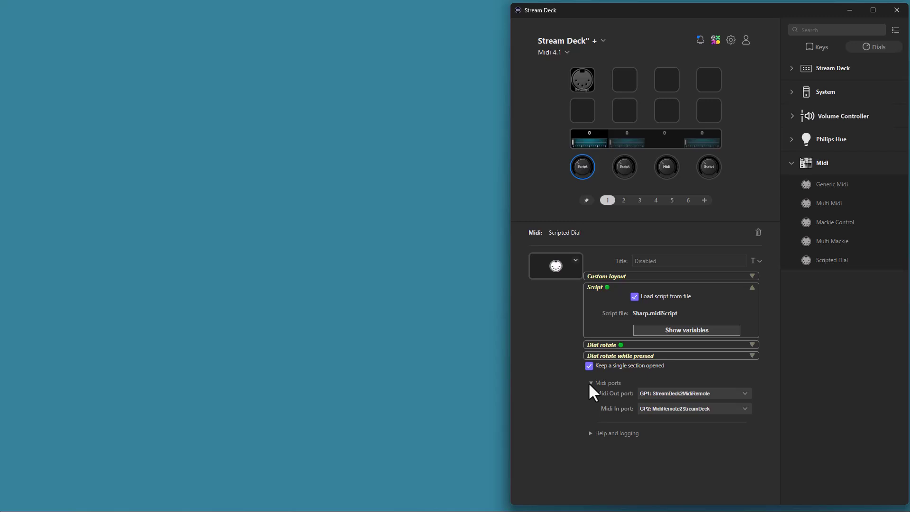
# Select the Global settings key and its Global Ports tab to clear the dial's settings panel.
pyautogui.click(582, 79)
pyautogui.click(716, 277)
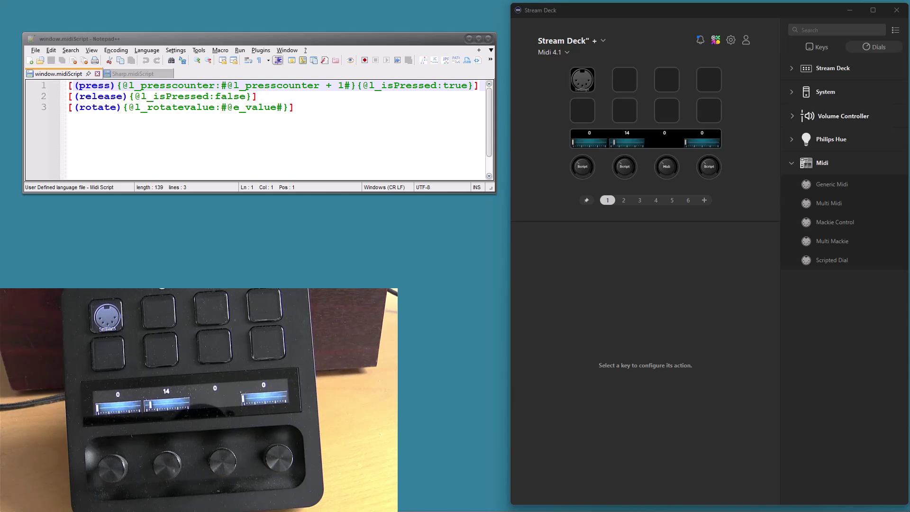
# Select the second dial and show its Script variables window, moving the window slightly lower.
pyautogui.click(621, 167)
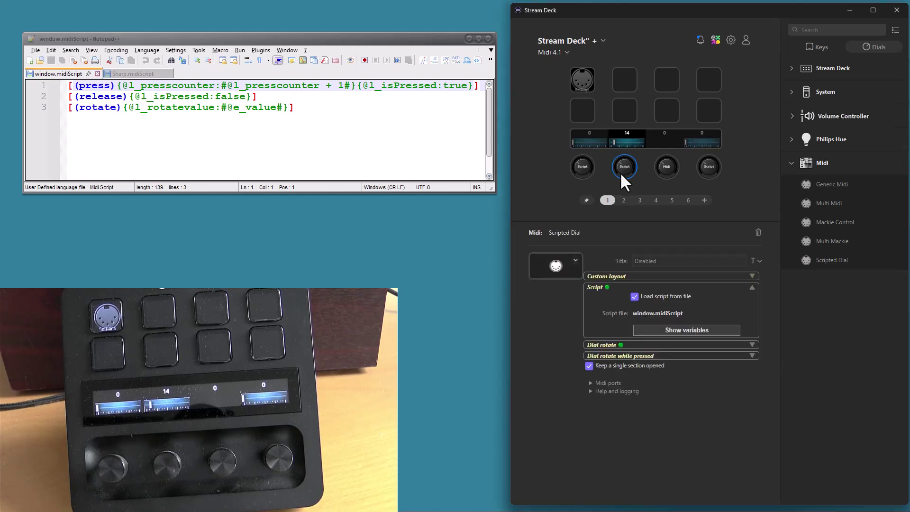
pyautogui.click(693, 330)
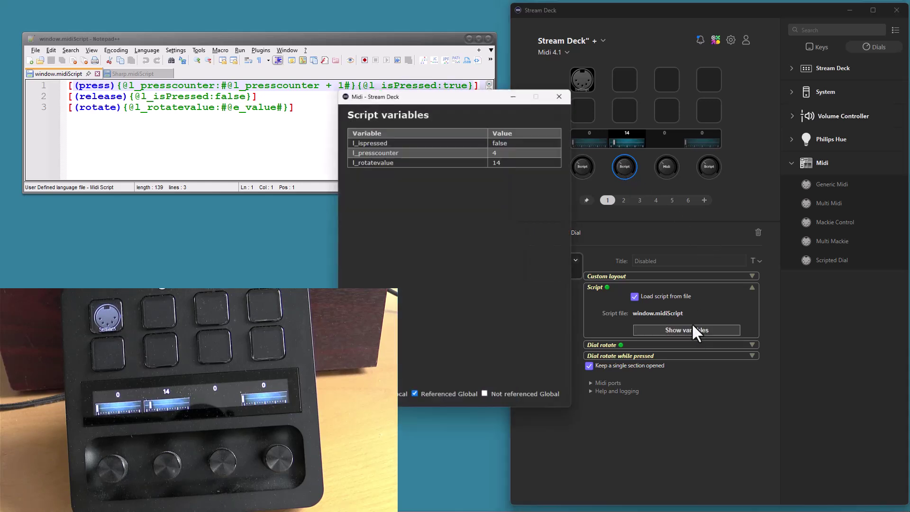
pyautogui.moveTo(441, 93); pyautogui.dragTo(432, 126)
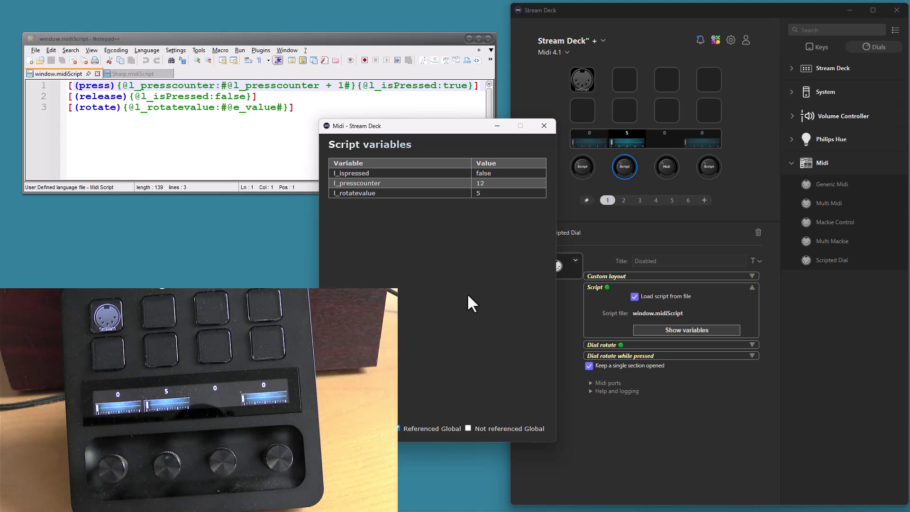
# Close the Script variables window, select the first dial, and view Sharp.midiScript in Notepad++.
pyautogui.click(543, 125)
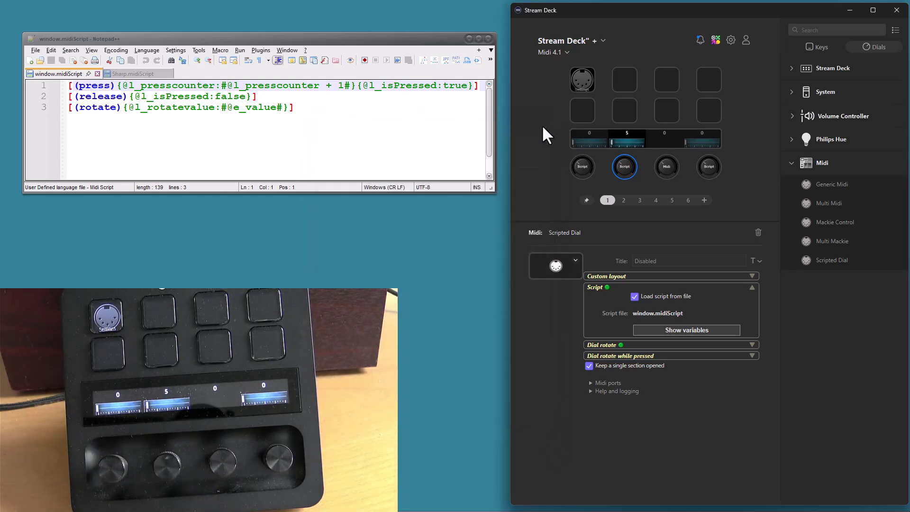
pyautogui.click(584, 166)
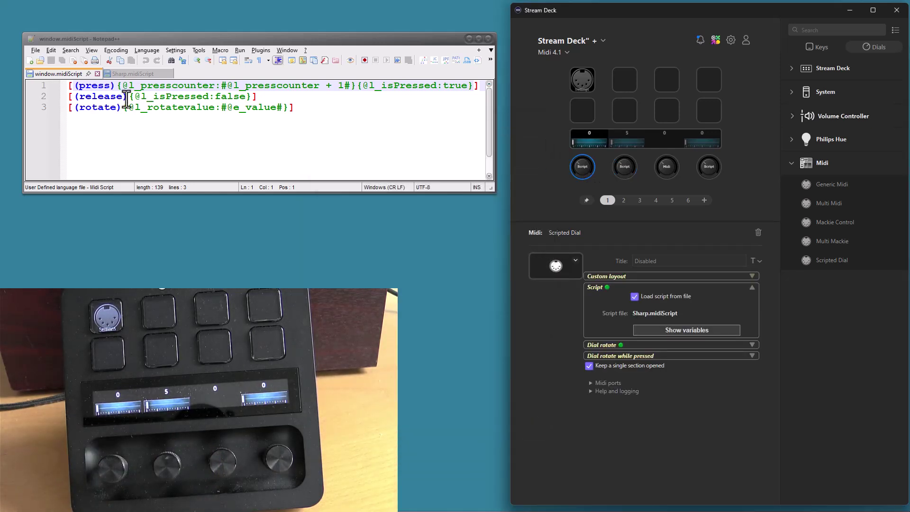
pyautogui.click(144, 74)
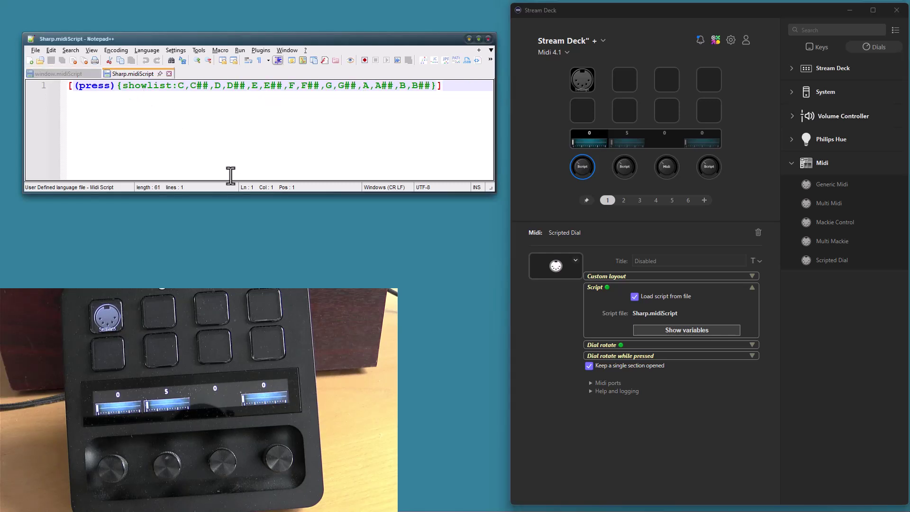